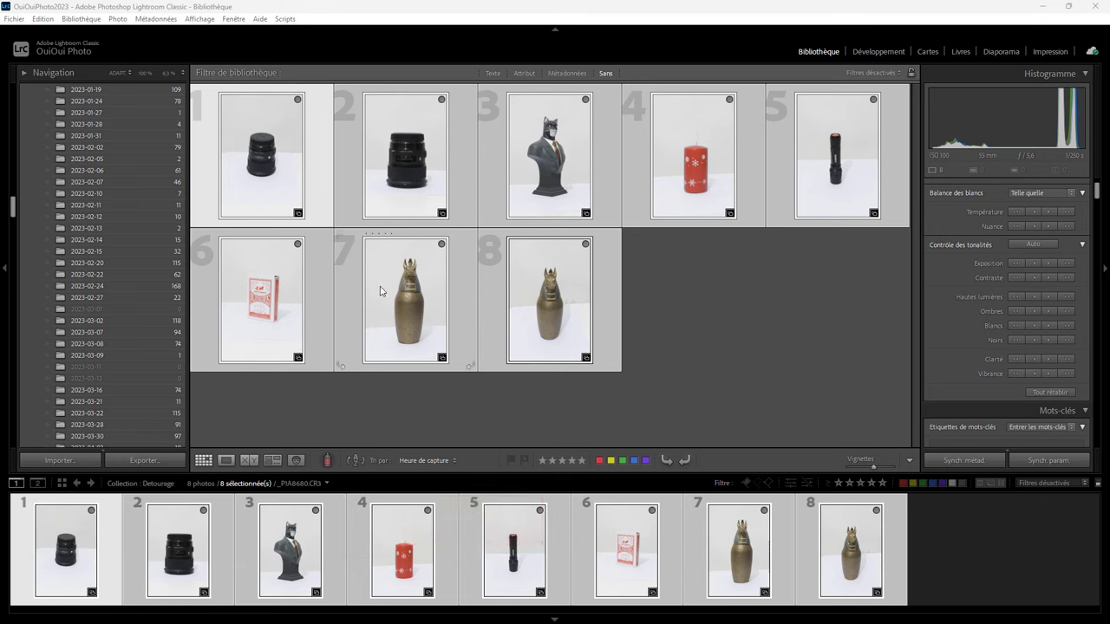
Open the first lens photo in Loupe view and switch to the Développement module
{"action": "double_click", "coordinate": [284, 157]}
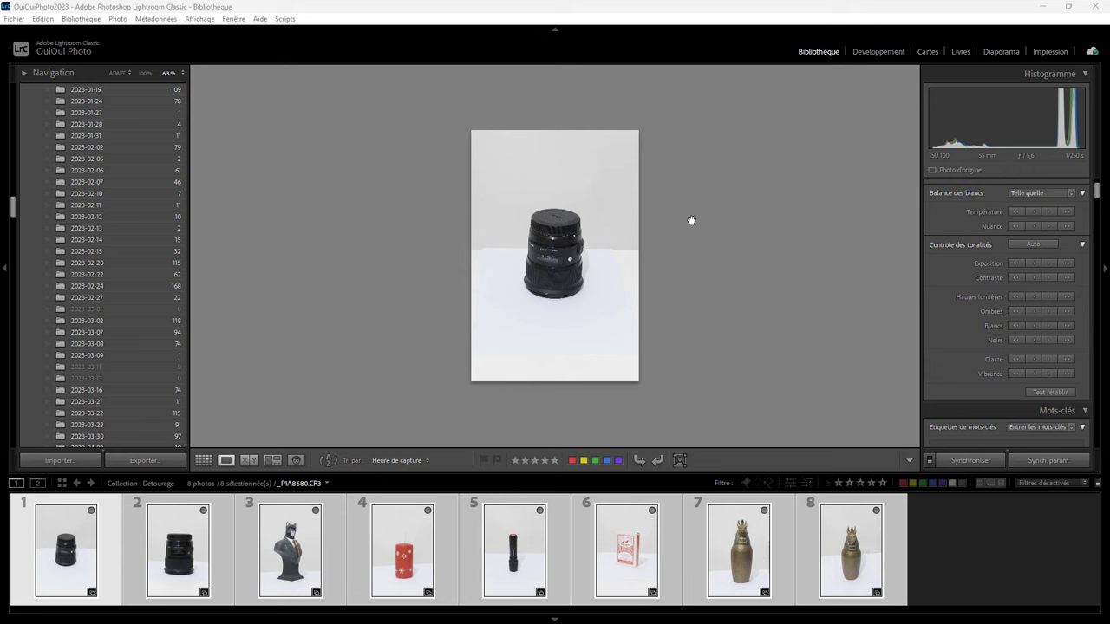
{"action": "left_click", "coordinate": [884, 52]}
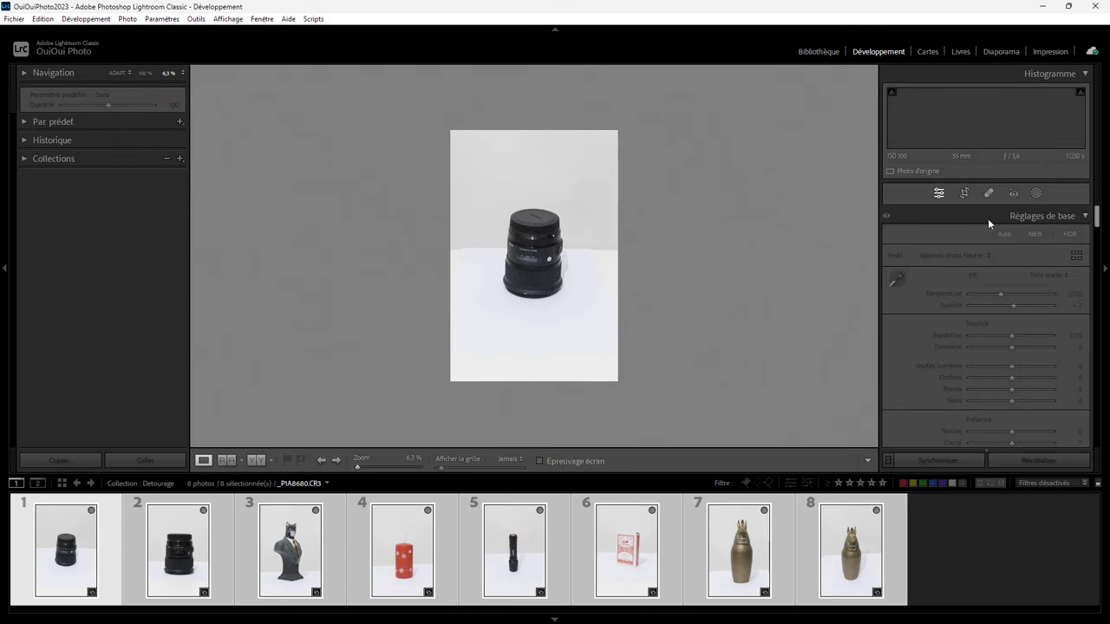
Add an inverted Subject mask to the lens photo with Exposition raised to 2,94
{"action": "left_click", "coordinate": [1036, 192]}
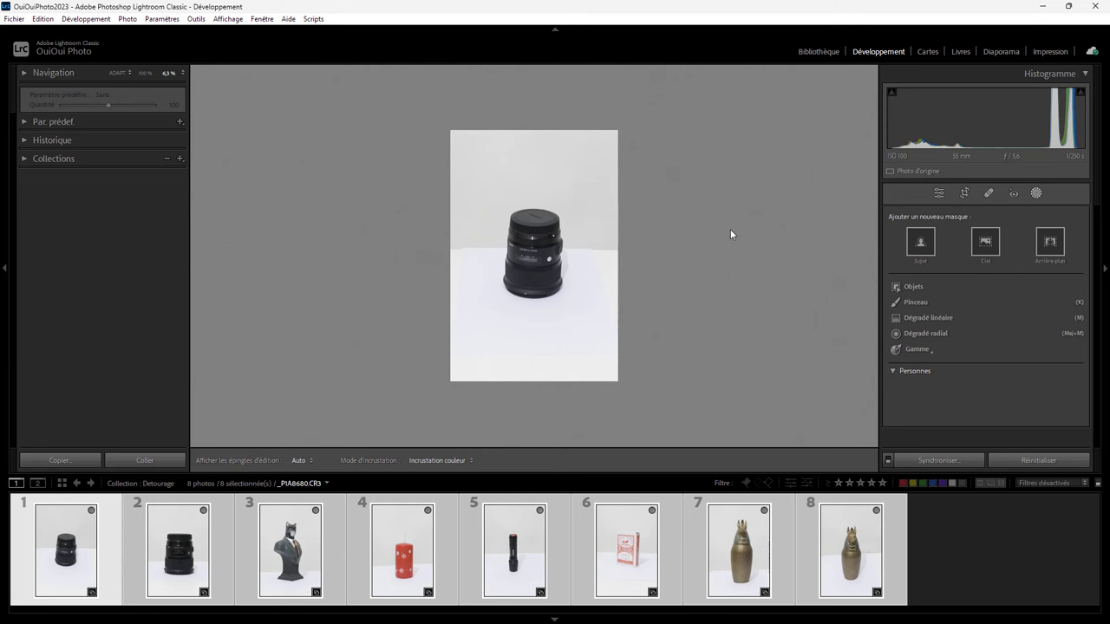
{"action": "left_click", "coordinate": [920, 241]}
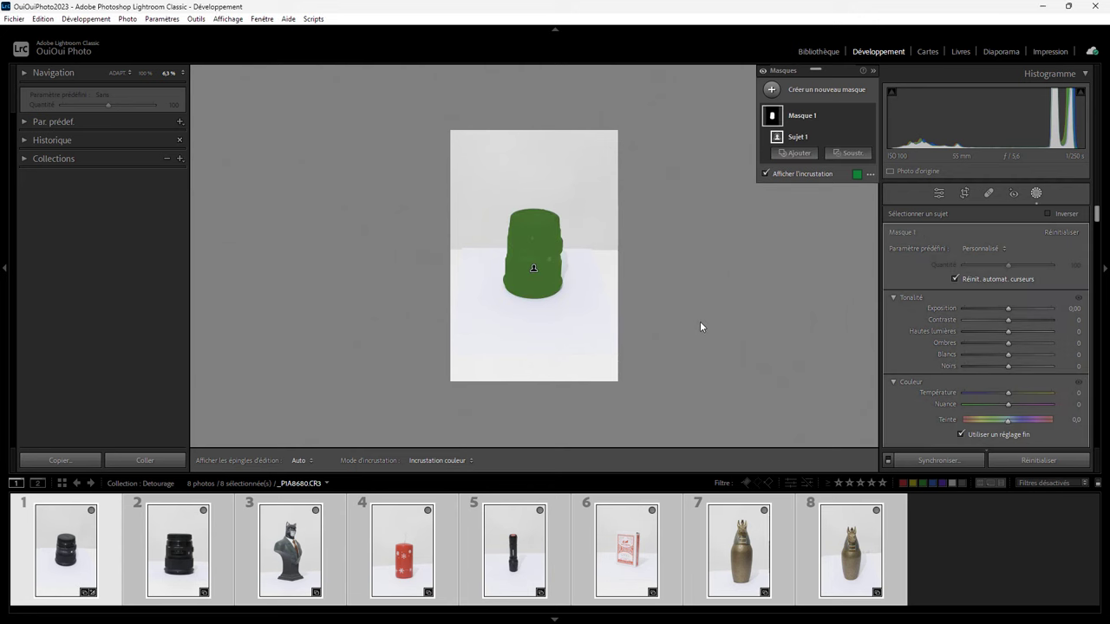
{"action": "left_click", "coordinate": [1057, 213]}
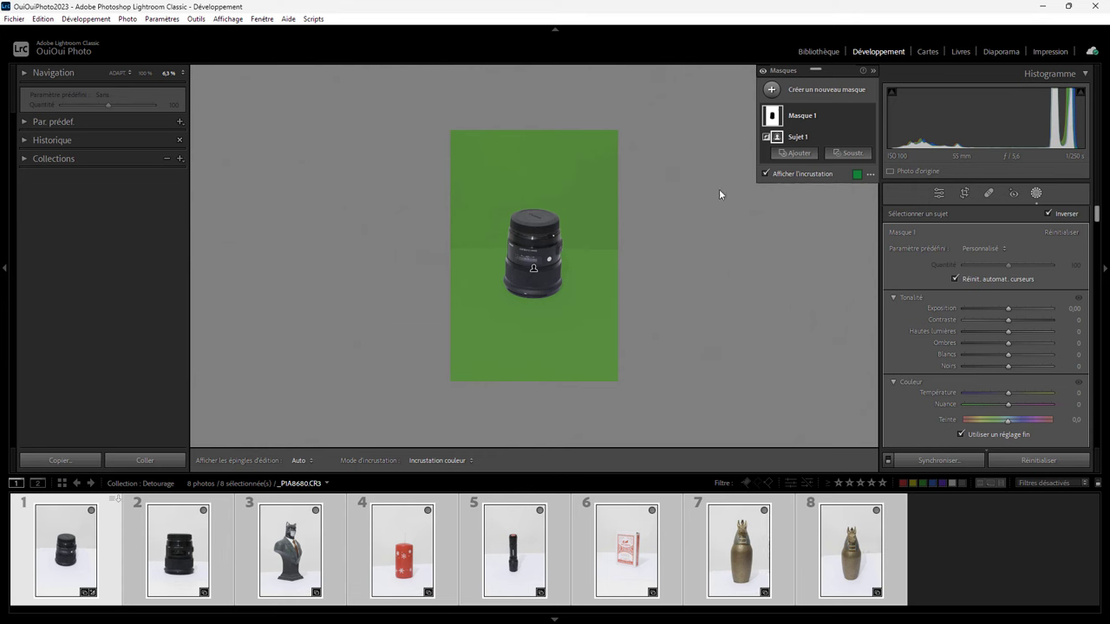
{"action": "left_click_drag", "start_coordinate": [1007, 308], "coordinate": [1039, 305]}
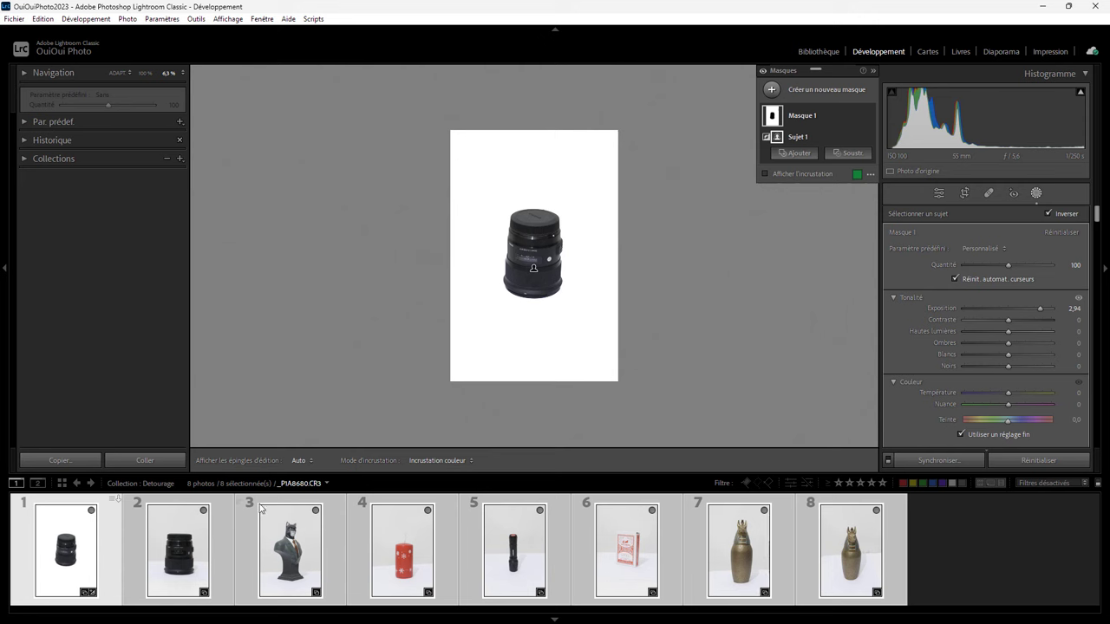
Select all eight photos and sync only Masquage / Masque 1 from the lens photo
{"action": "left_click", "coordinate": [110, 540]}
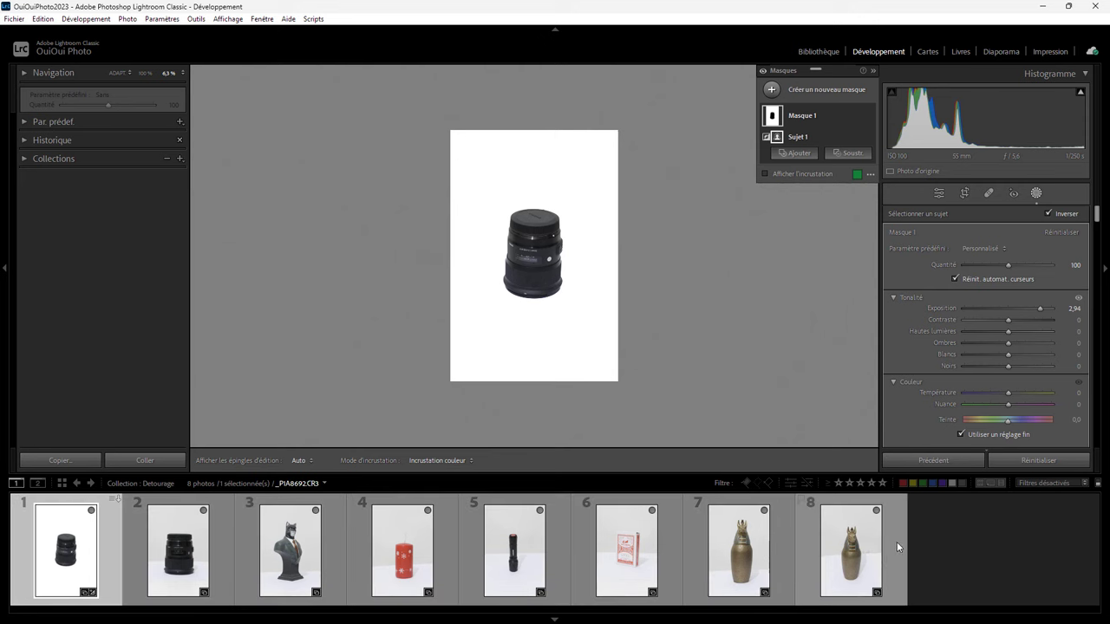
{"action": "key", "text": "ctrl+a"}
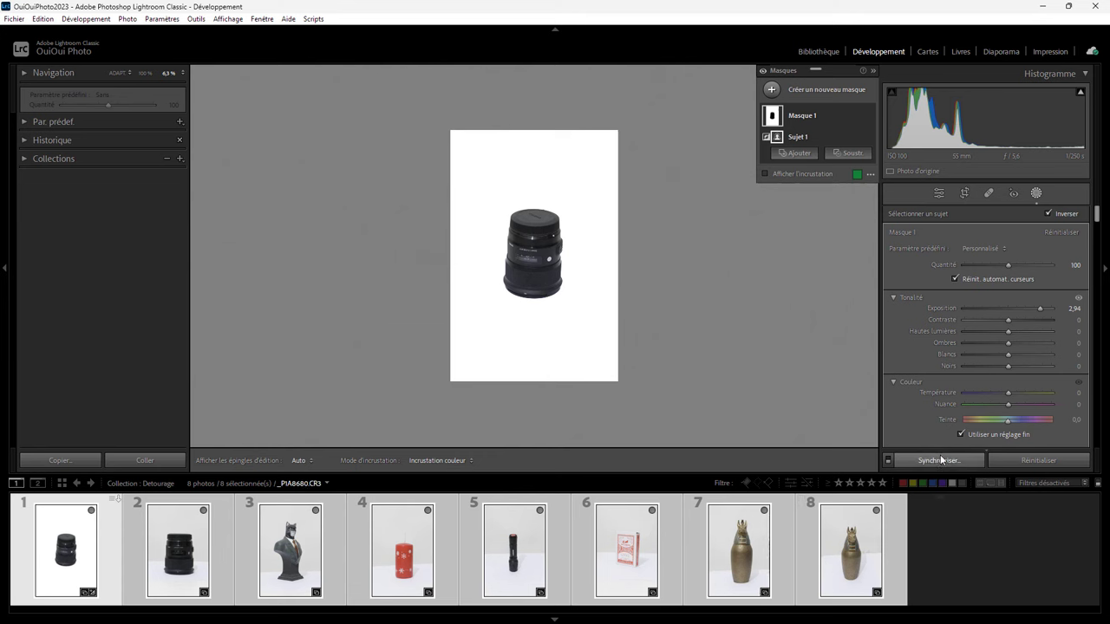
{"action": "left_click", "coordinate": [938, 460]}
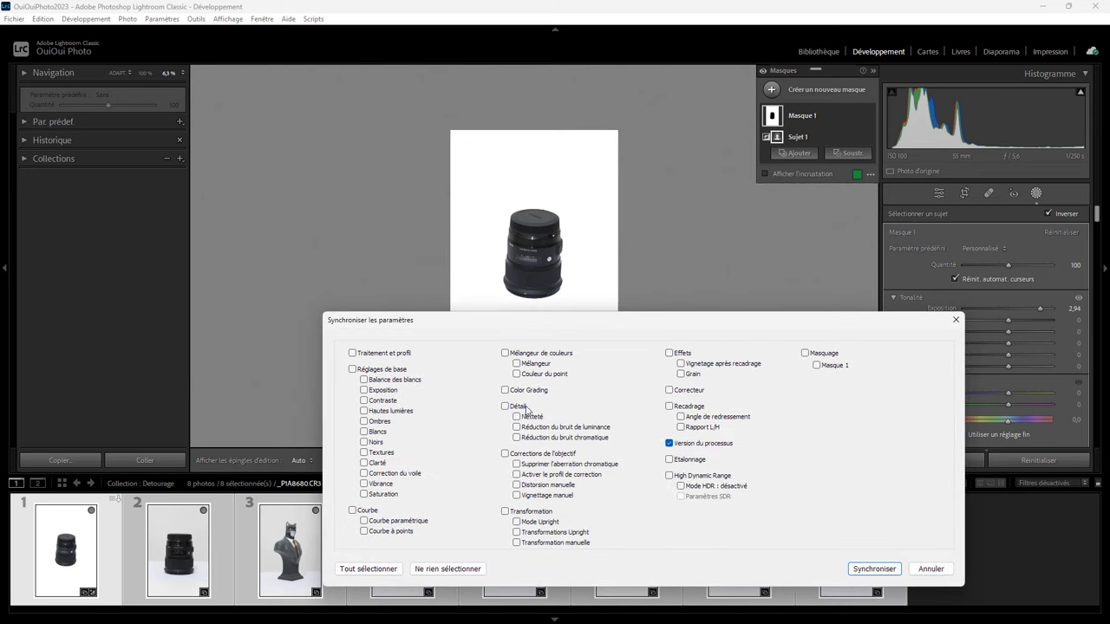
{"action": "left_click", "coordinate": [805, 353]}
{"action": "mouse_move", "coordinate": [741, 320]}
{"action": "left_mouse_down"}
{"action": "mouse_move", "coordinate": [934, 340]}
{"action": "mouse_move", "coordinate": [831, 354]}
{"action": "left_mouse_up"}
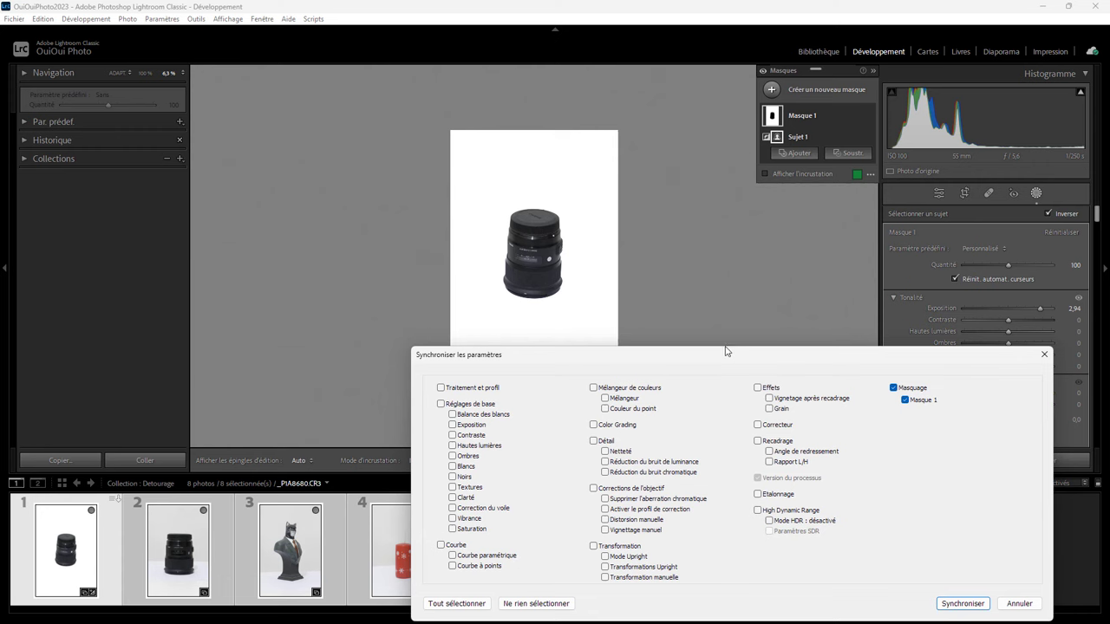
{"action": "left_click_drag", "start_coordinate": [726, 355], "coordinate": [750, 280]}
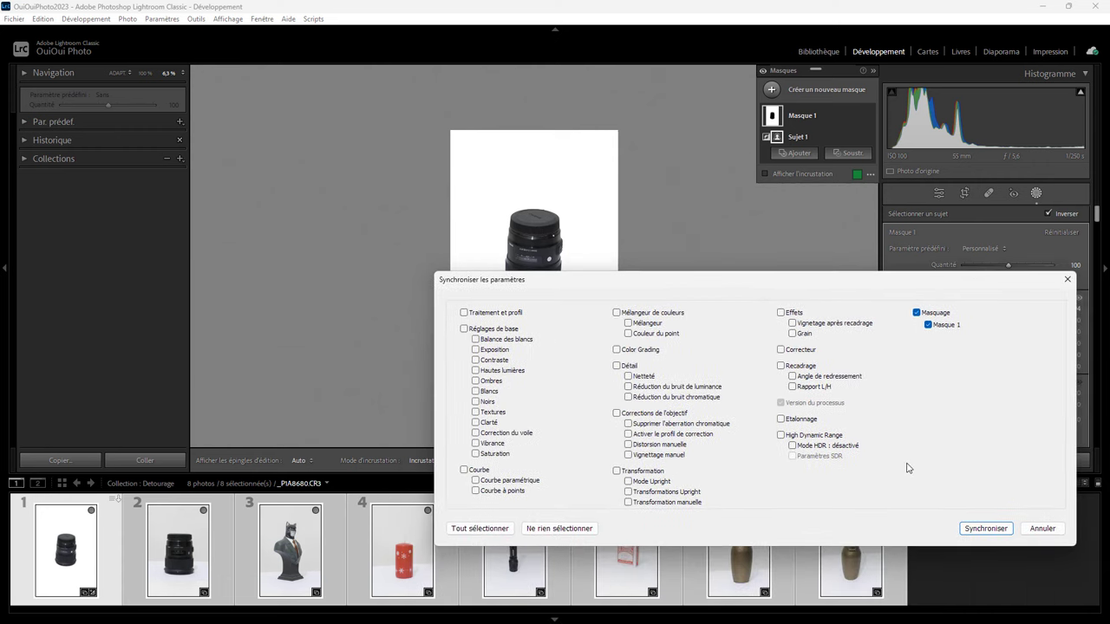
{"action": "left_click", "coordinate": [980, 528]}
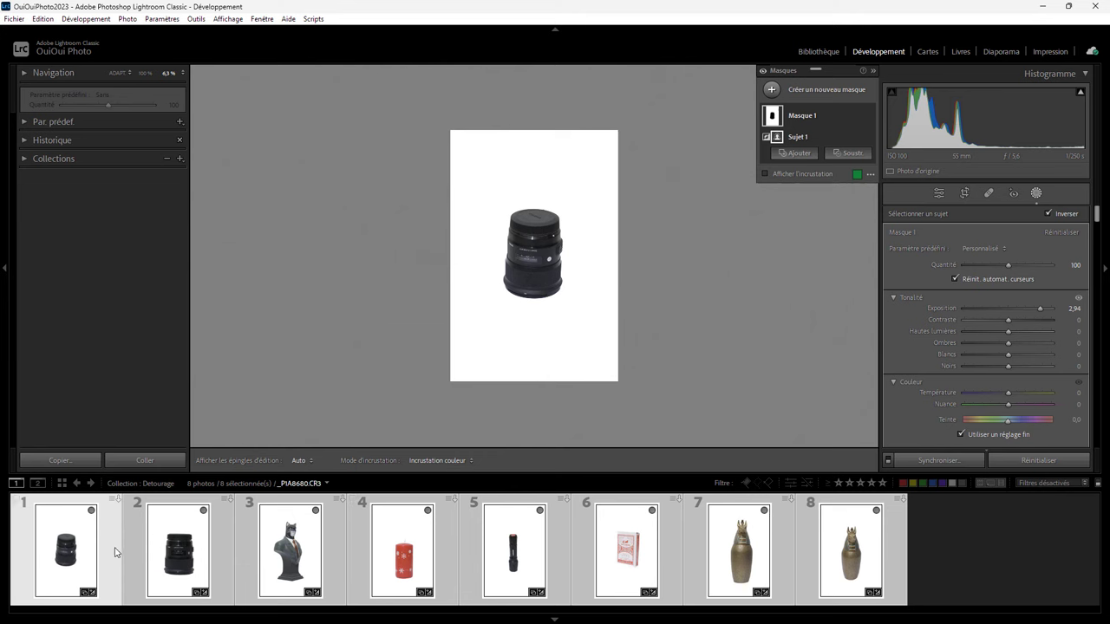
Show the second lens photo, then step on to the cat-suit bust photo
{"action": "left_click", "coordinate": [179, 557]}
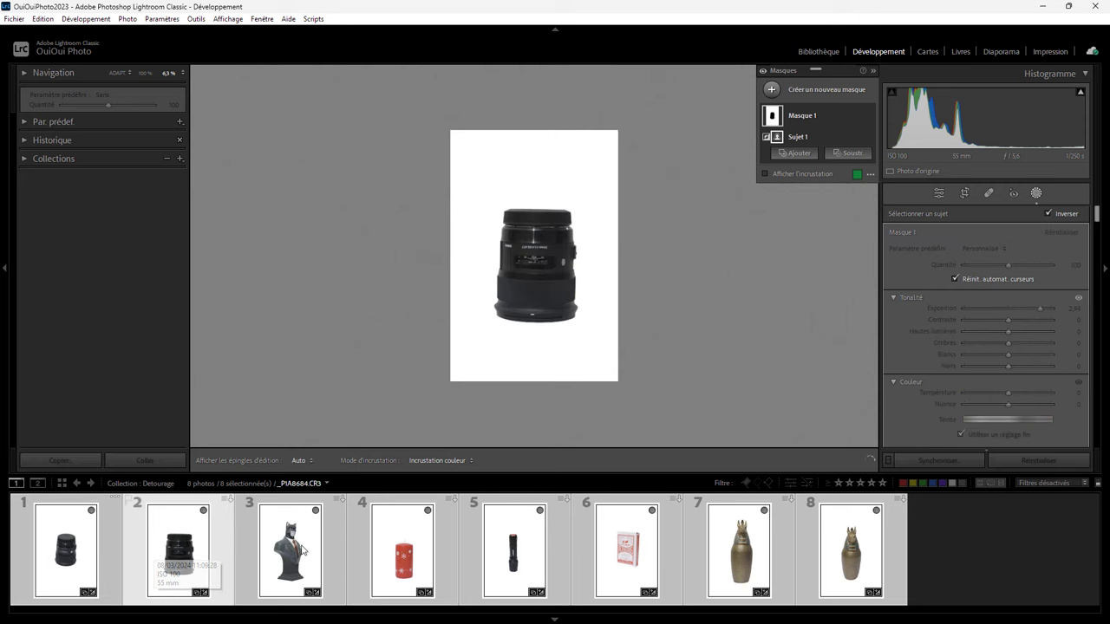
{"action": "key", "text": "Right"}
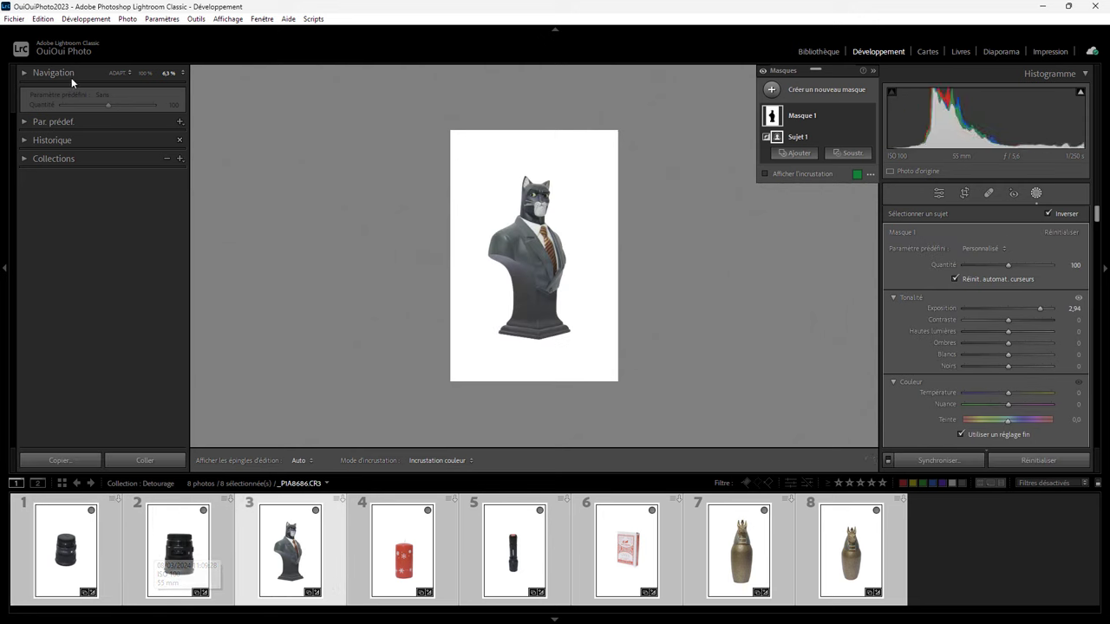
Zoom the bust to 100% and inspect its shoulder, neck and collar edges
{"action": "left_click", "coordinate": [138, 73]}
{"action": "left_click", "coordinate": [144, 73]}
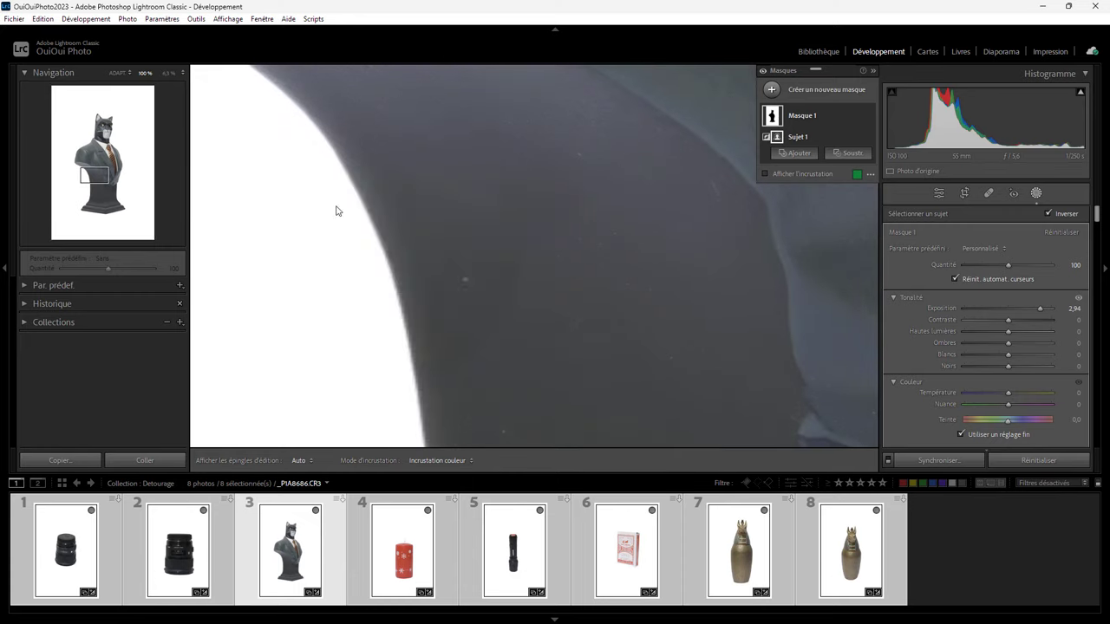
{"action": "left_click_drag", "start_coordinate": [508, 141], "coordinate": [533, 446]}
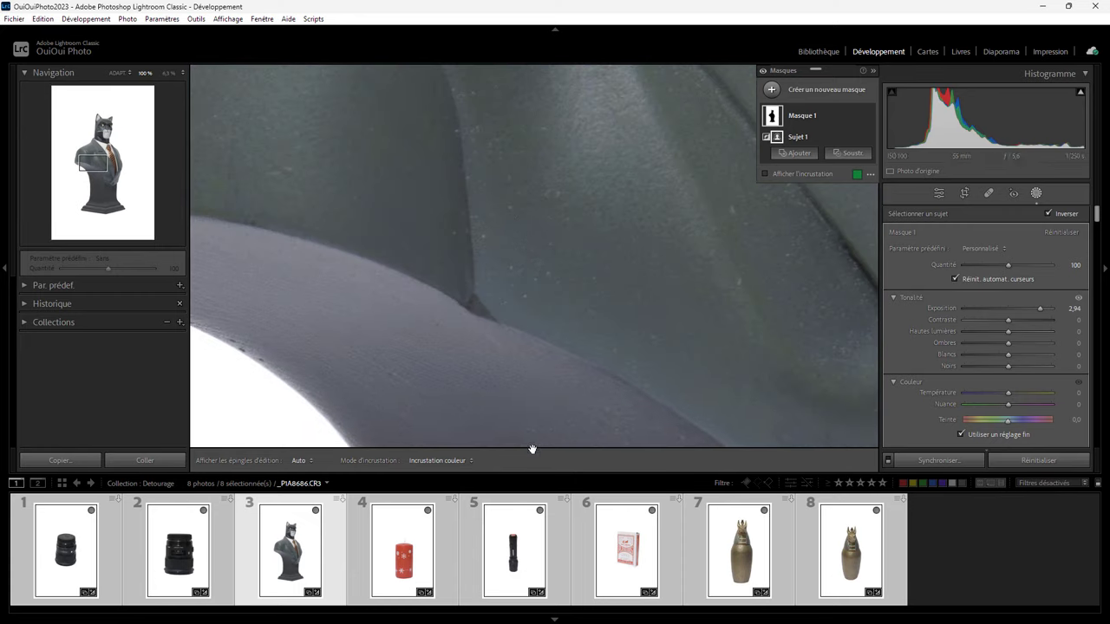
{"action": "left_click_drag", "start_coordinate": [518, 136], "coordinate": [701, 409]}
{"action": "left_click_drag", "start_coordinate": [577, 127], "coordinate": [448, 314]}
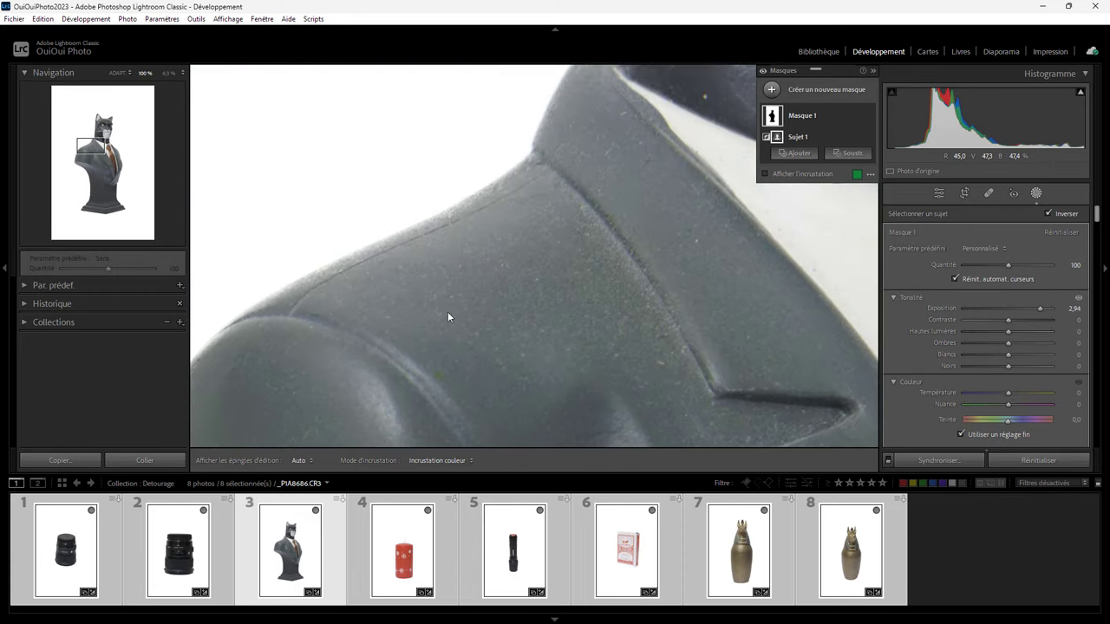
{"action": "left_click_drag", "start_coordinate": [630, 152], "coordinate": [473, 365]}
Pan over the cat's face, tie, lapel and lower body, then open the red candle photo
{"action": "left_click_drag", "start_coordinate": [607, 184], "coordinate": [379, 384]}
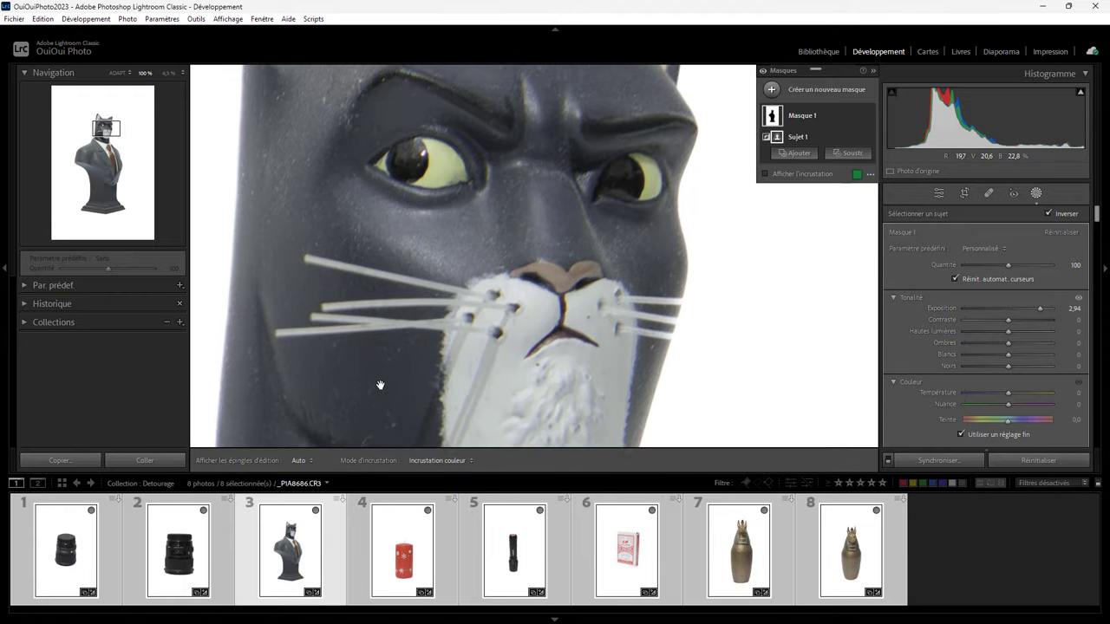
{"action": "left_click_drag", "start_coordinate": [549, 359], "coordinate": [543, 105]}
{"action": "left_click_drag", "start_coordinate": [565, 161], "coordinate": [479, 346]}
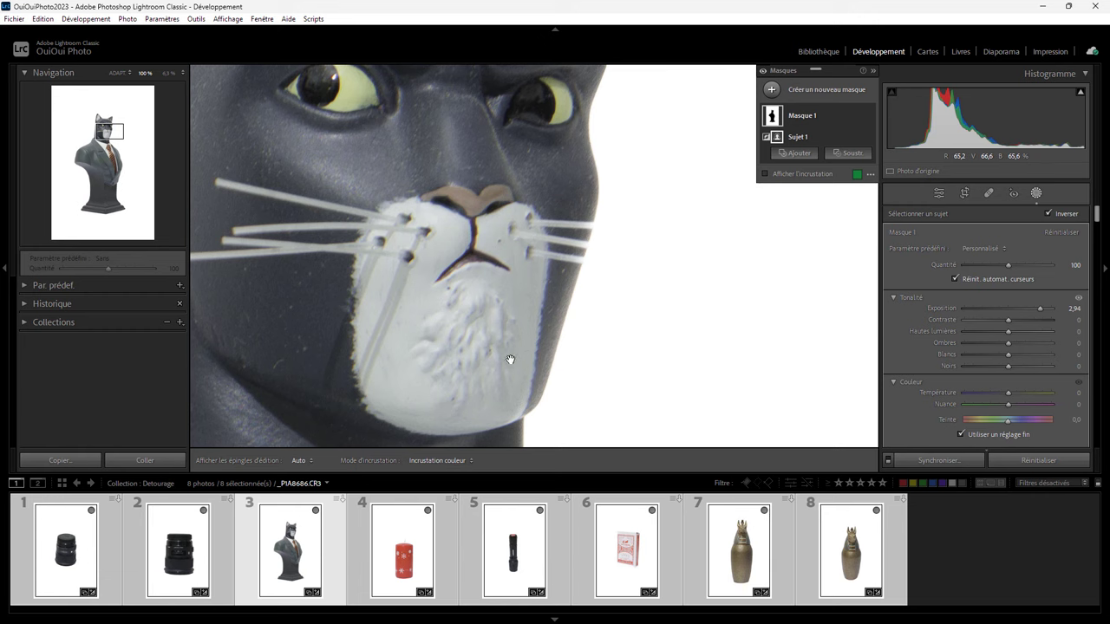
{"action": "left_click_drag", "start_coordinate": [508, 359], "coordinate": [481, 105]}
{"action": "mouse_move", "coordinate": [598, 353]}
{"action": "left_mouse_down"}
{"action": "mouse_move", "coordinate": [555, 287]}
{"action": "mouse_move", "coordinate": [446, 262]}
{"action": "mouse_move", "coordinate": [534, 2]}
{"action": "left_mouse_up"}
{"action": "left_click_drag", "start_coordinate": [460, 295], "coordinate": [599, 42]}
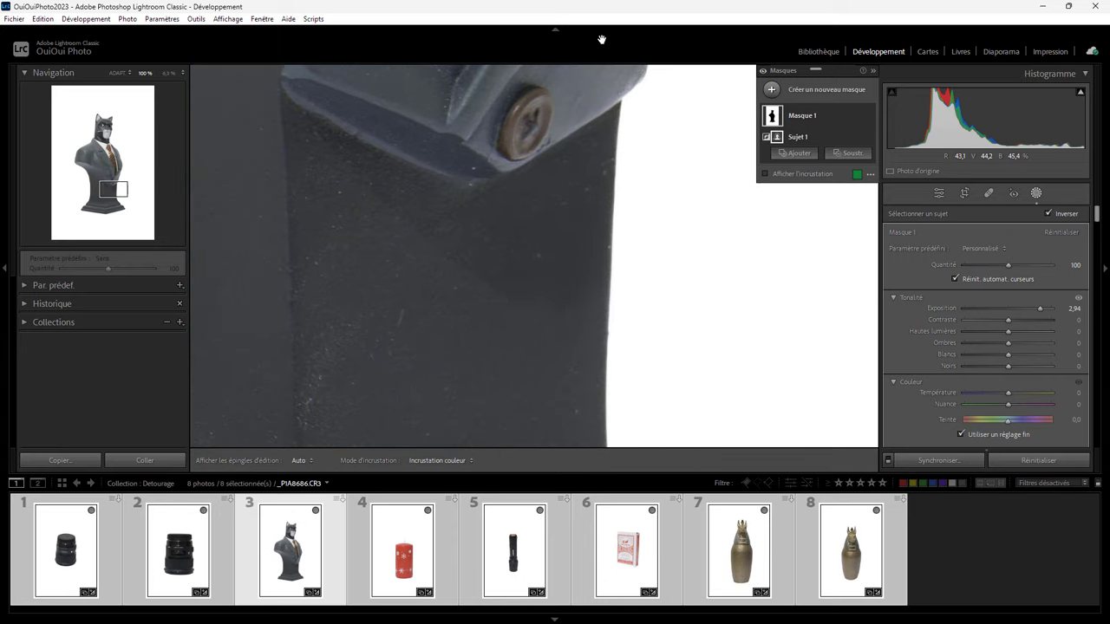
{"action": "left_click", "coordinate": [400, 574]}
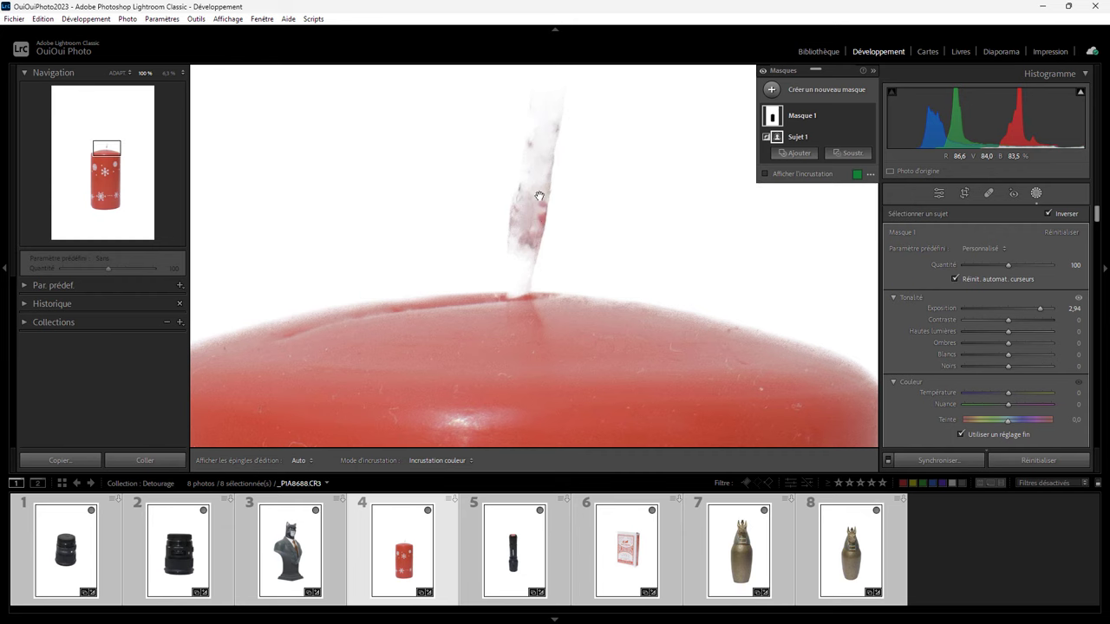
Pan the 100% view around the candle's wick to check the white background above it
{"action": "left_click_drag", "start_coordinate": [540, 193], "coordinate": [522, 329]}
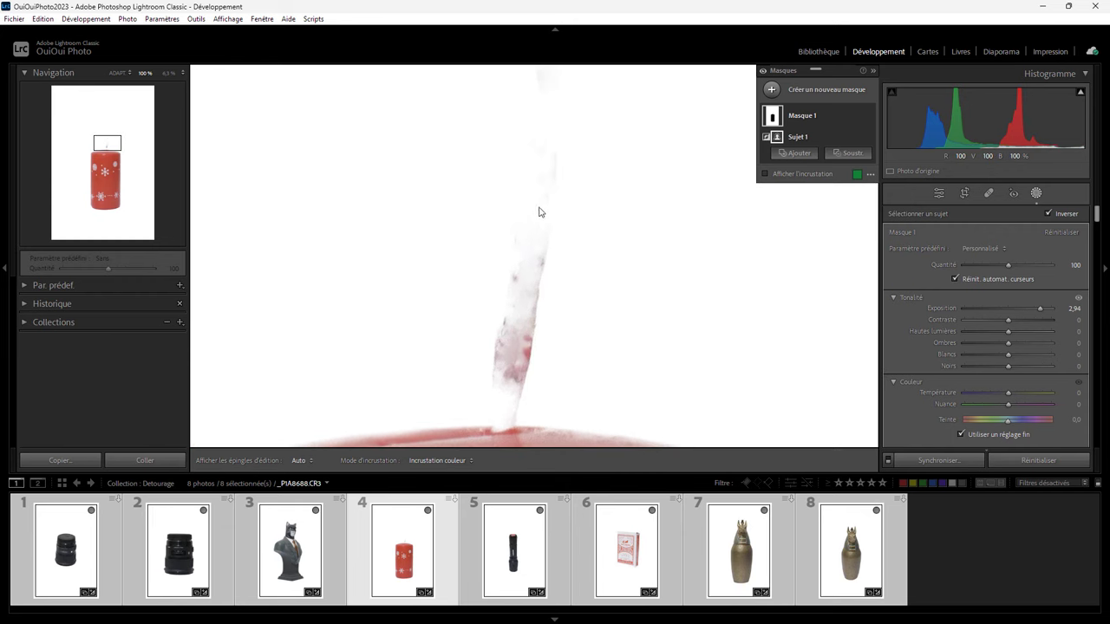
{"action": "left_click_drag", "start_coordinate": [542, 124], "coordinate": [520, 309]}
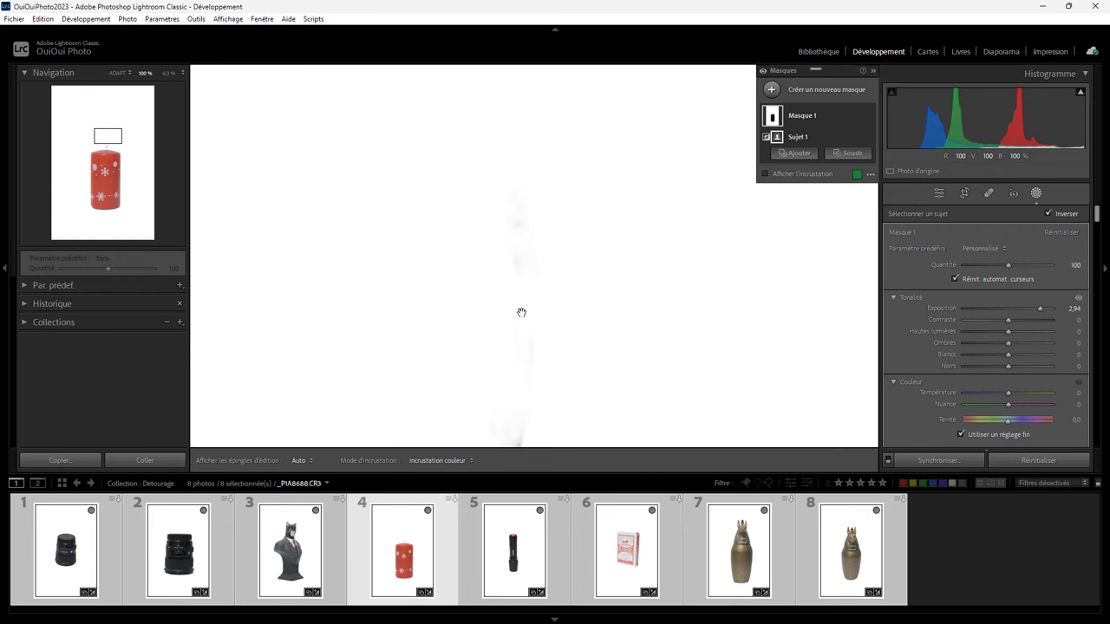
{"action": "left_click_drag", "start_coordinate": [508, 401], "coordinate": [533, 240]}
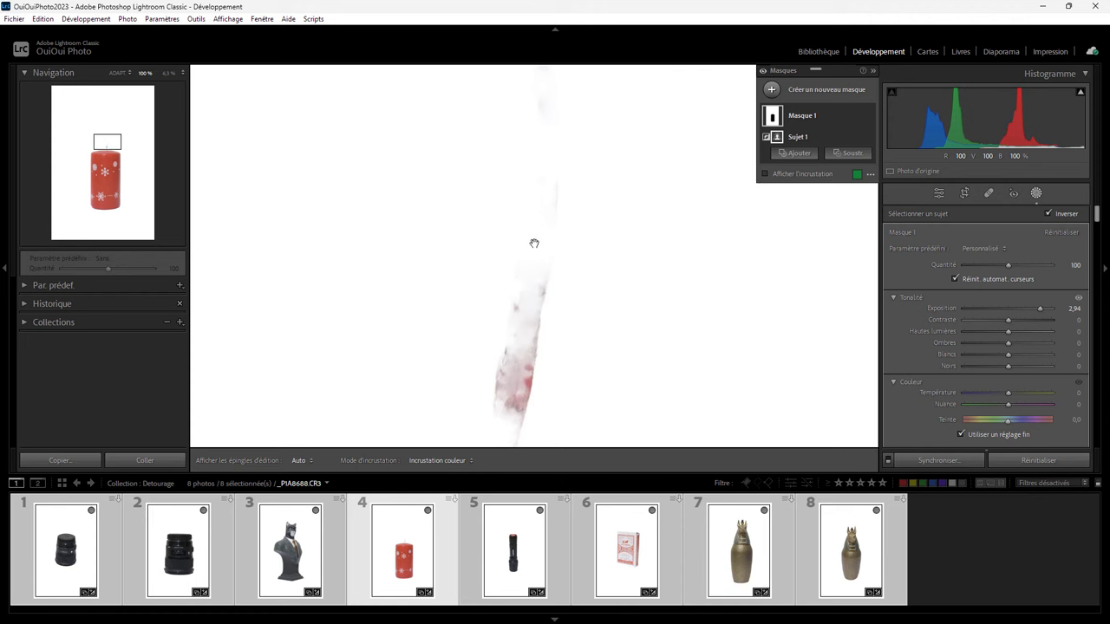
{"action": "left_click_drag", "start_coordinate": [517, 372], "coordinate": [522, 204]}
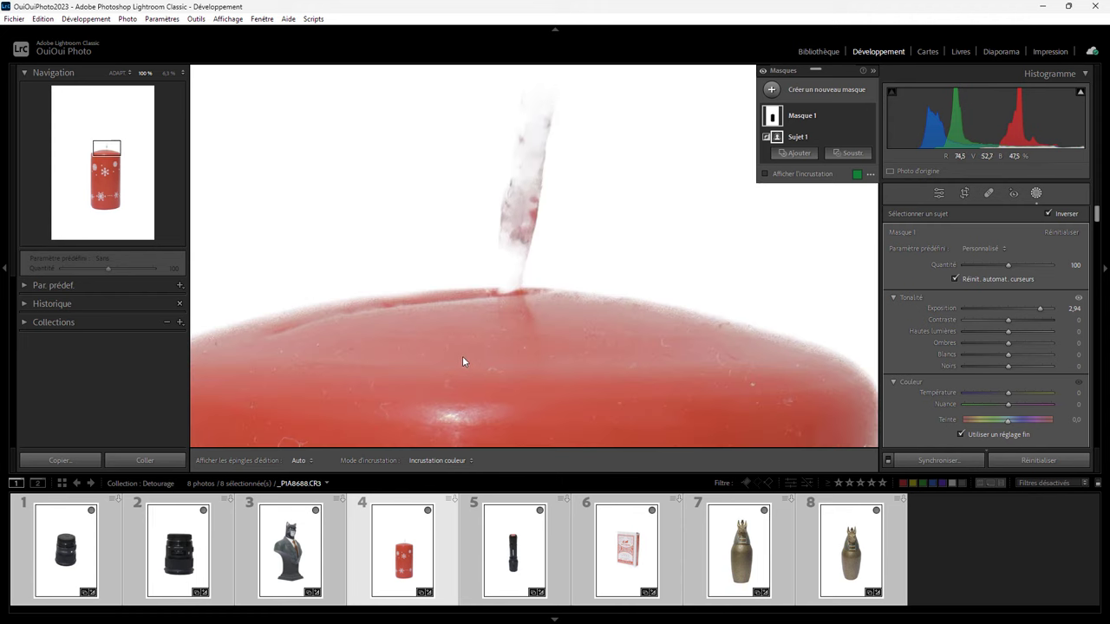
Open the playing-card box photo and check its bottom edge at 100%
{"action": "left_click", "coordinate": [621, 568]}
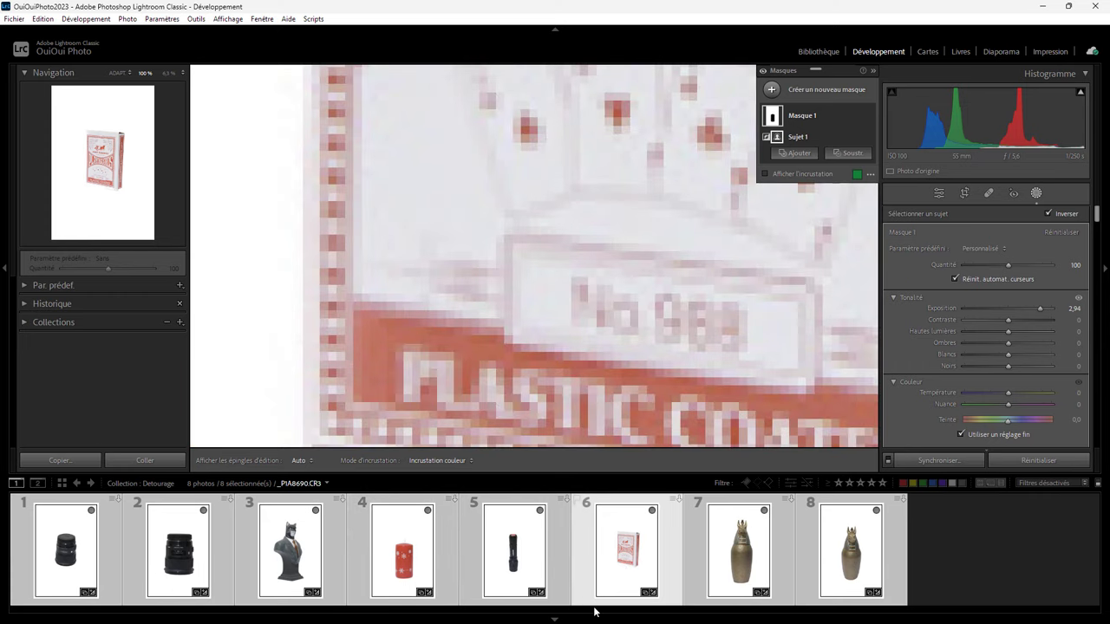
{"action": "left_click_drag", "start_coordinate": [531, 372], "coordinate": [533, 139]}
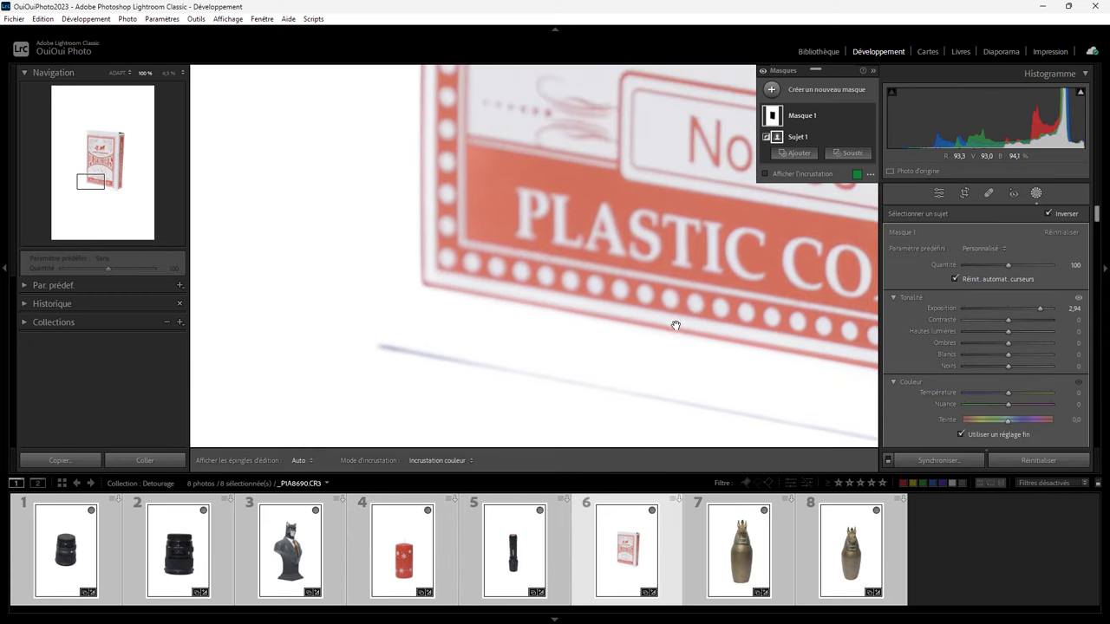
{"action": "left_click_drag", "start_coordinate": [552, 318], "coordinate": [372, 300]}
{"action": "mouse_move", "coordinate": [570, 320]}
{"action": "left_mouse_down"}
{"action": "mouse_move", "coordinate": [476, 322]}
{"action": "mouse_move", "coordinate": [711, 379]}
{"action": "left_mouse_up"}
{"action": "left_click_drag", "start_coordinate": [453, 321], "coordinate": [752, 359]}
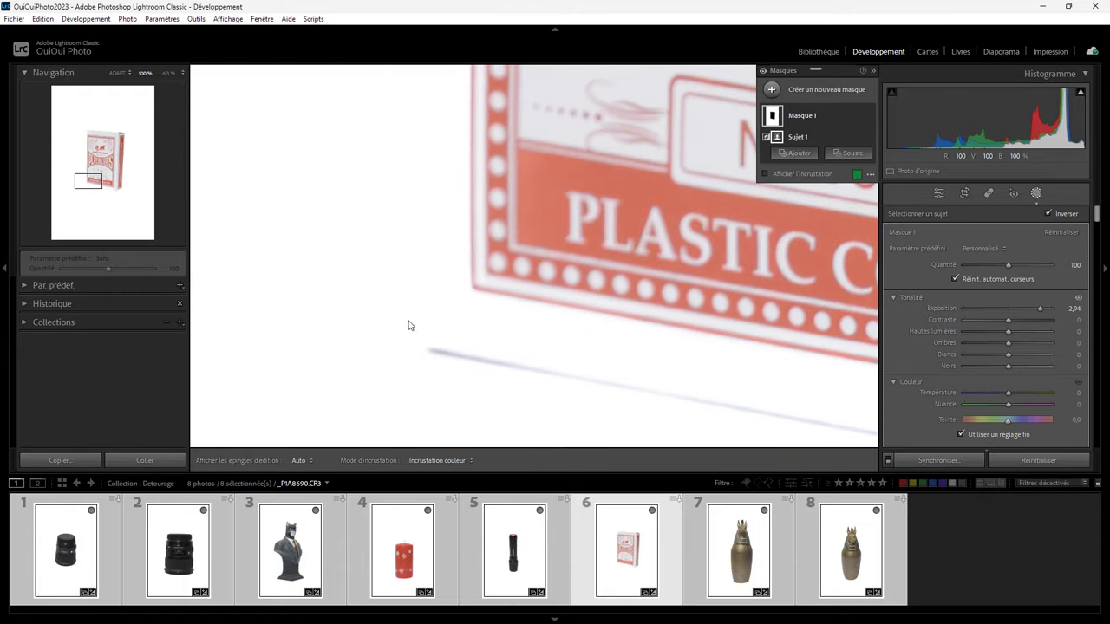
Check the box's left edge, top edge and top-left corner, then fit the whole photo
{"action": "left_click_drag", "start_coordinate": [461, 120], "coordinate": [463, 359]}
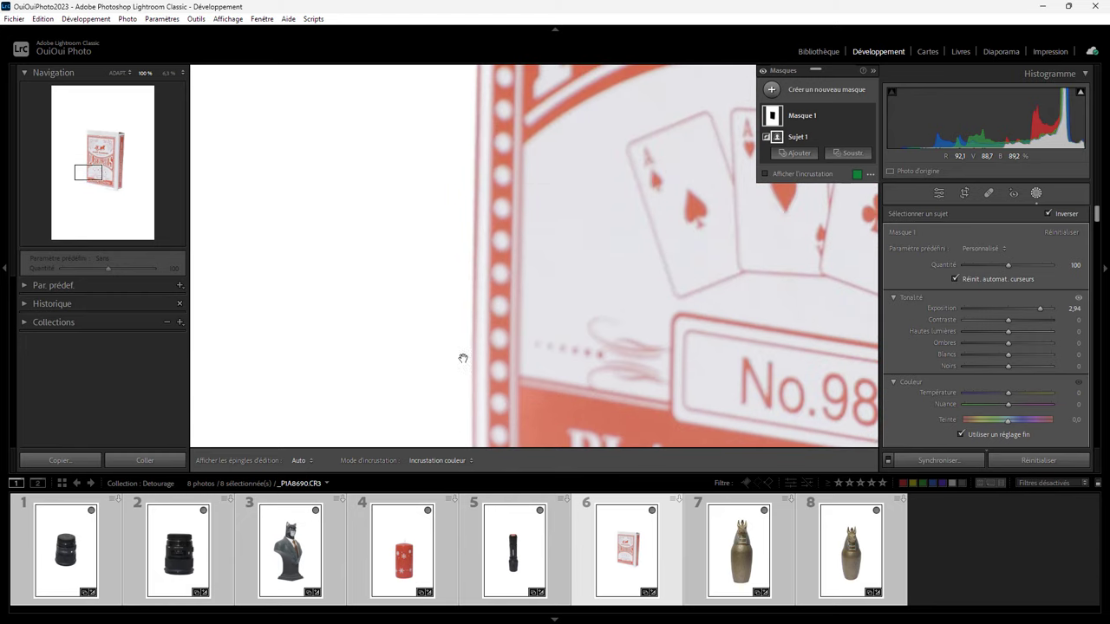
{"action": "left_click_drag", "start_coordinate": [476, 165], "coordinate": [482, 357]}
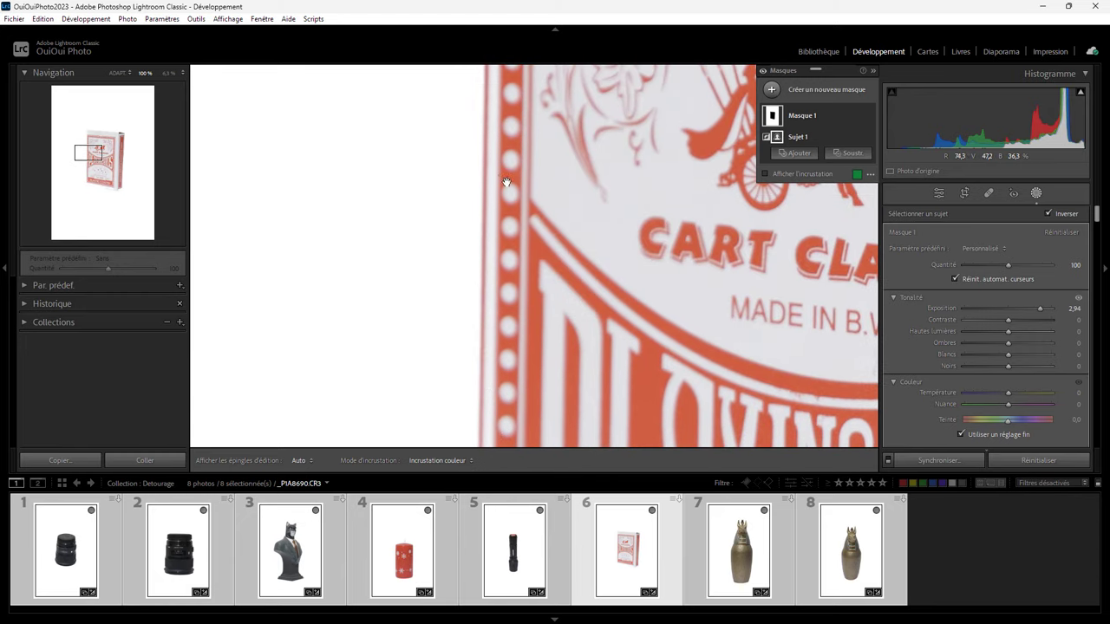
{"action": "left_click_drag", "start_coordinate": [506, 178], "coordinate": [478, 372]}
{"action": "left_click_drag", "start_coordinate": [485, 161], "coordinate": [466, 392]}
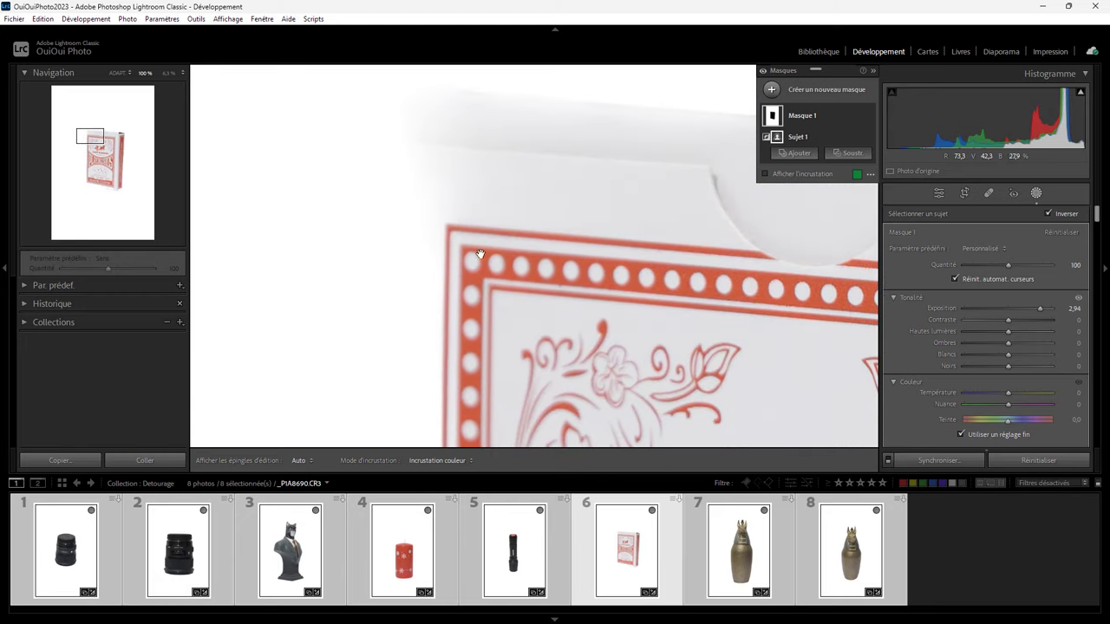
{"action": "left_click_drag", "start_coordinate": [478, 255], "coordinate": [566, 338]}
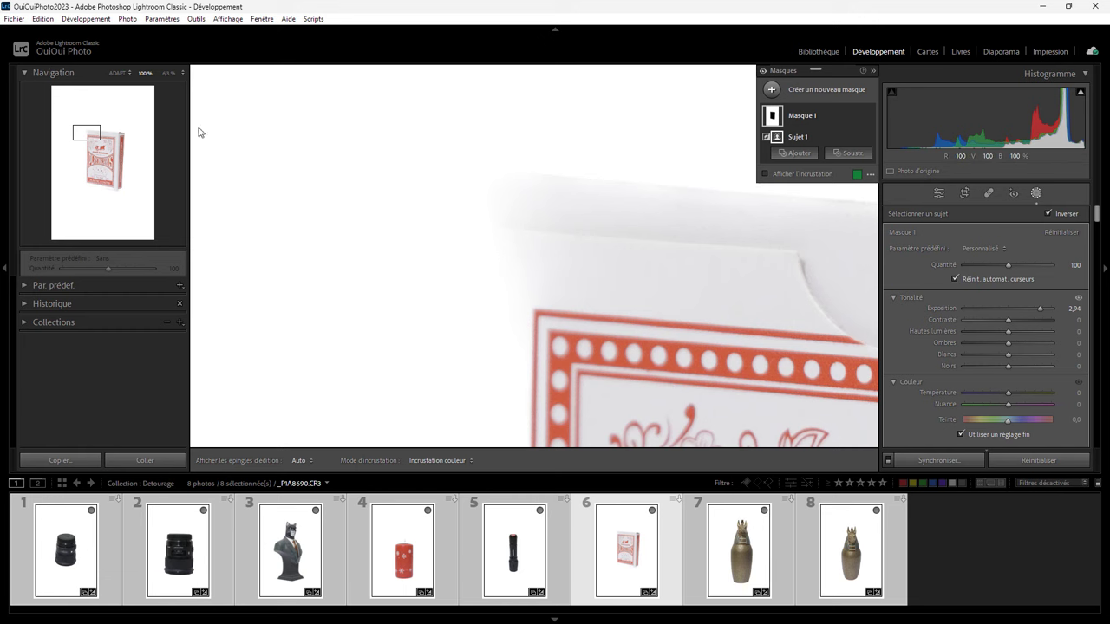
{"action": "left_click", "coordinate": [118, 72]}
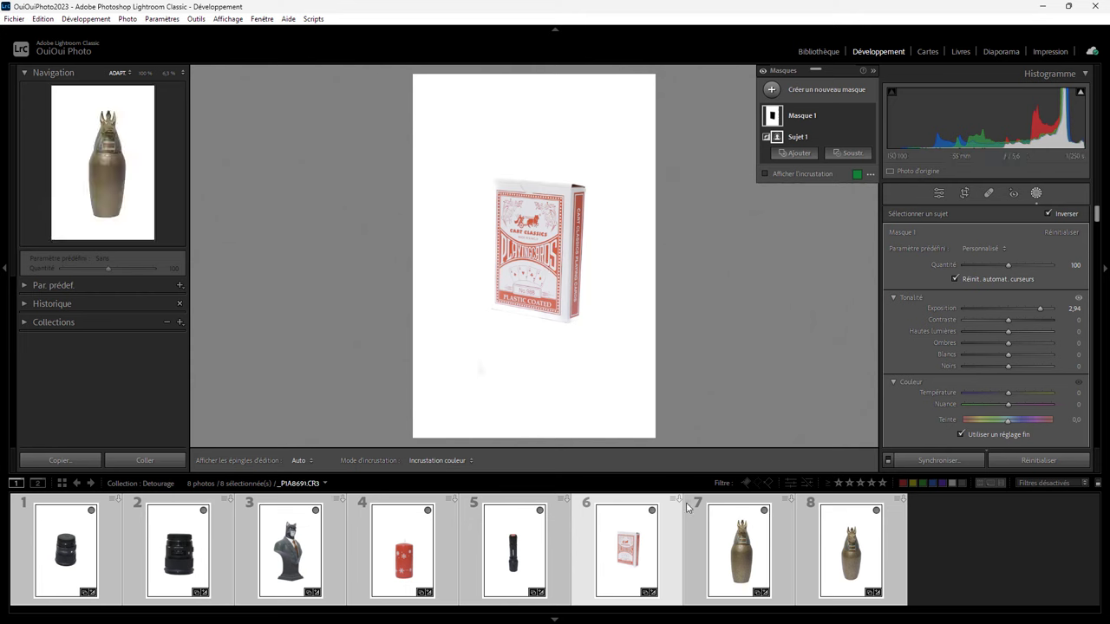
Open the jackal-headed vase photo at 100% and follow its left edge downward
{"action": "left_click", "coordinate": [744, 564]}
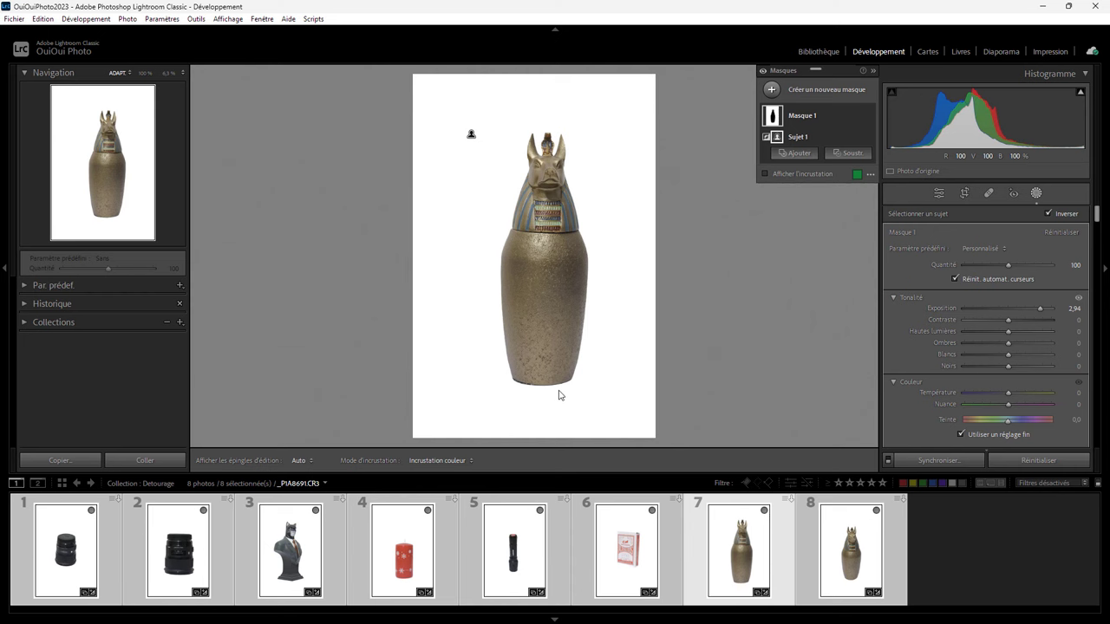
{"action": "left_click", "coordinate": [145, 72]}
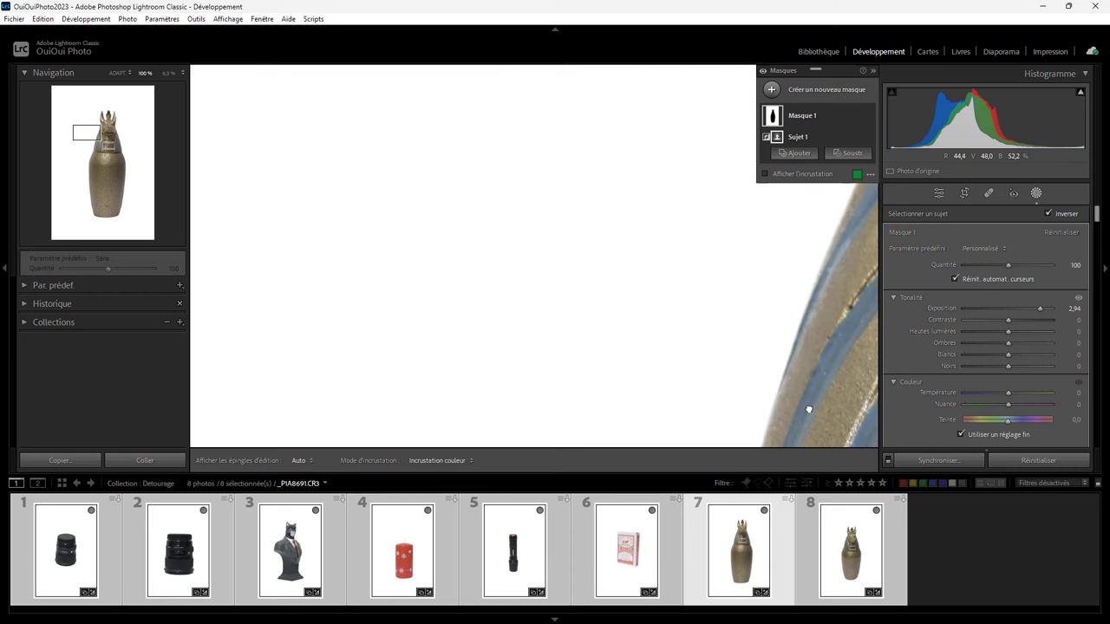
{"action": "left_click_drag", "start_coordinate": [808, 409], "coordinate": [404, 290]}
{"action": "left_click_drag", "start_coordinate": [404, 393], "coordinate": [598, 262]}
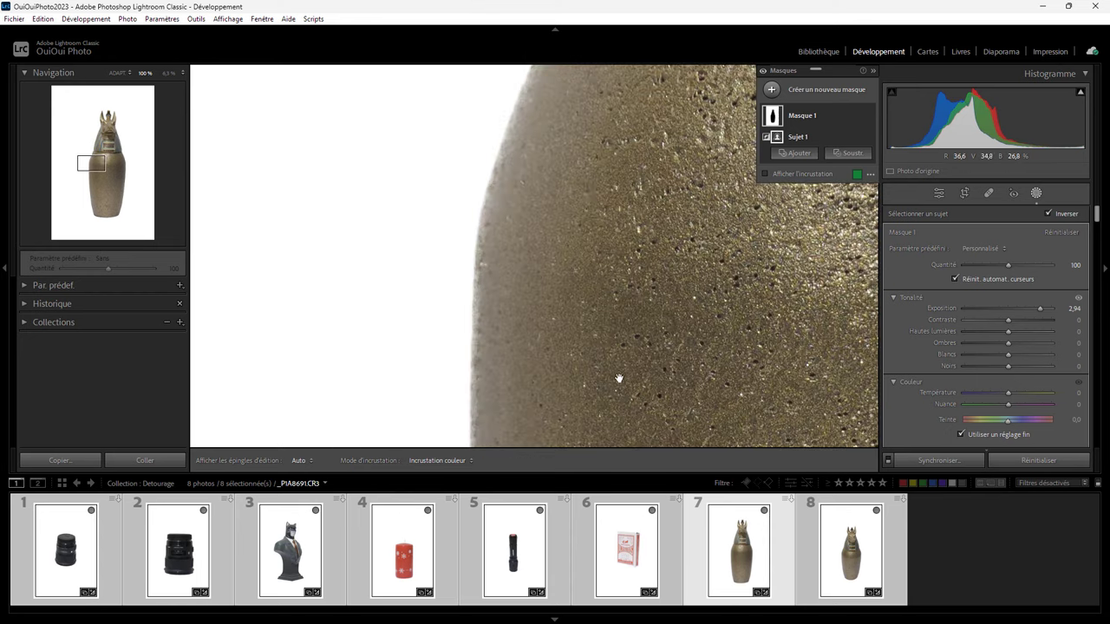
{"action": "left_click_drag", "start_coordinate": [618, 378], "coordinate": [555, 217]}
{"action": "mouse_move", "coordinate": [642, 417]}
{"action": "left_mouse_down"}
{"action": "mouse_move", "coordinate": [644, 317]}
{"action": "mouse_move", "coordinate": [540, 255]}
{"action": "left_mouse_up"}
Check the vase's bottom edge and lower-right corner, then fit the whole photo
{"action": "left_click_drag", "start_coordinate": [537, 364], "coordinate": [514, 172]}
{"action": "left_click_drag", "start_coordinate": [607, 382], "coordinate": [607, 234]}
{"action": "mouse_move", "coordinate": [590, 277]}
{"action": "left_mouse_down"}
{"action": "mouse_move", "coordinate": [565, 156]}
{"action": "mouse_move", "coordinate": [644, 268]}
{"action": "mouse_move", "coordinate": [433, 292]}
{"action": "left_mouse_up"}
{"action": "left_click_drag", "start_coordinate": [616, 349], "coordinate": [523, 373]}
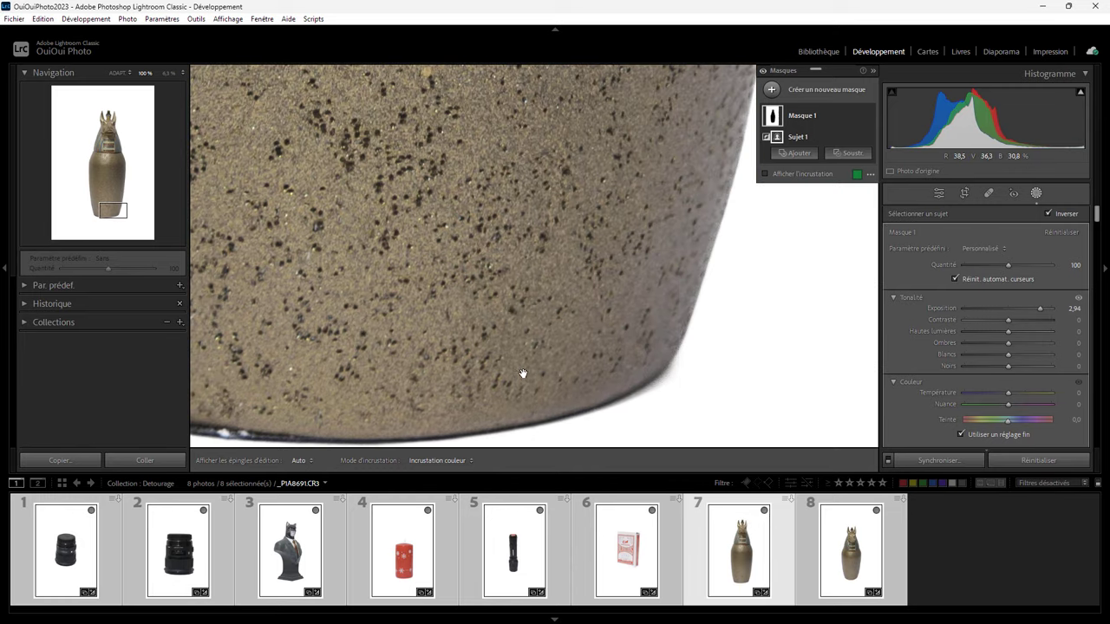
{"action": "left_click", "coordinate": [120, 73]}
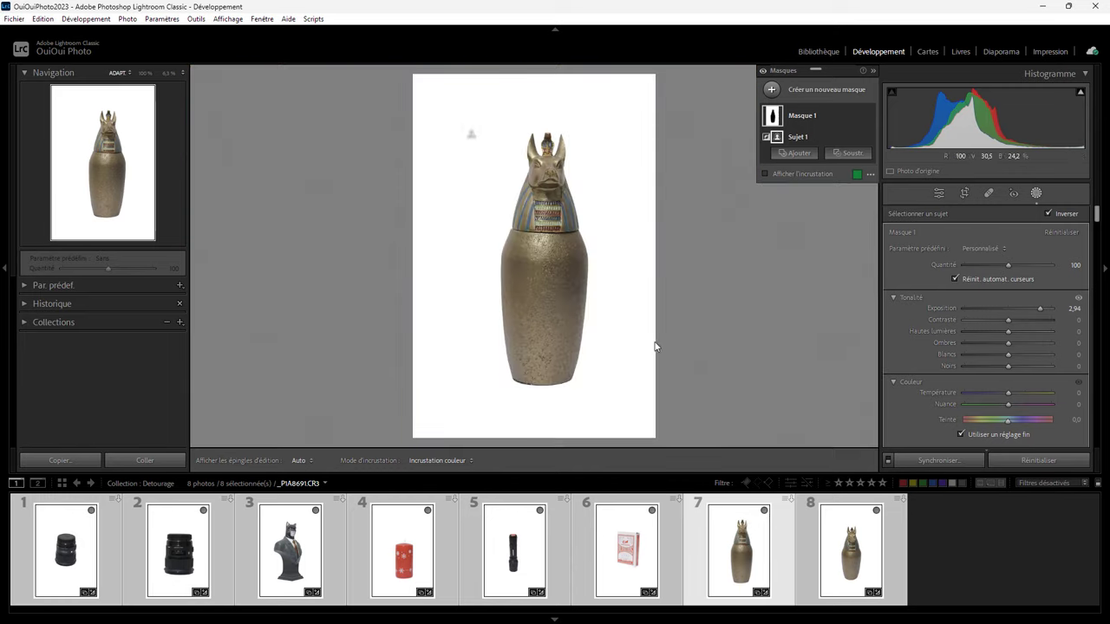